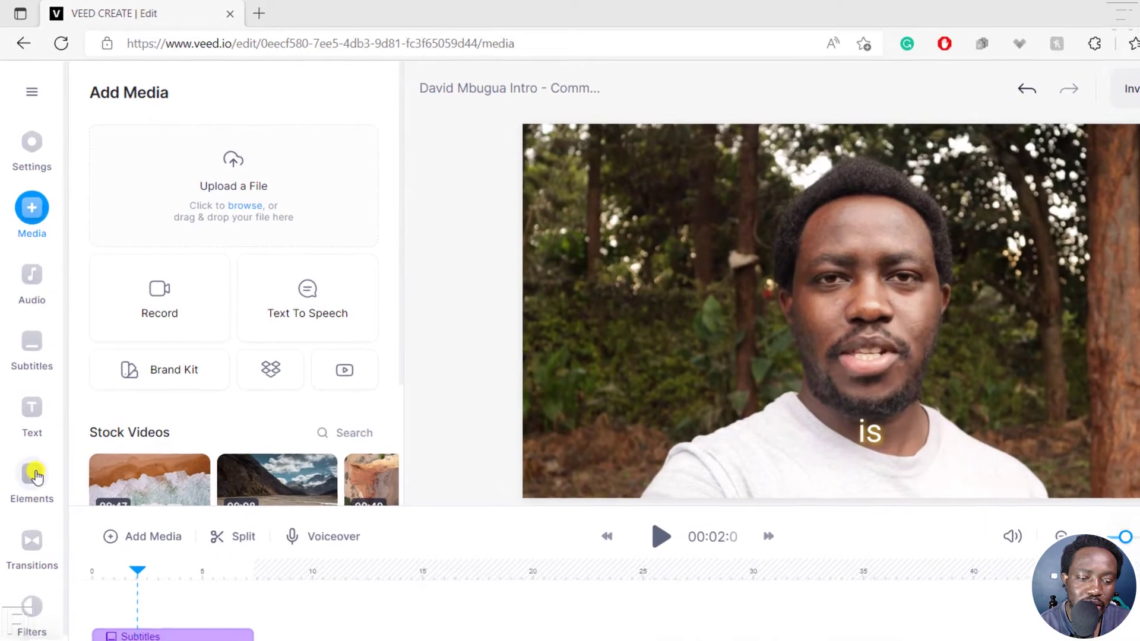
Open the Elements library and browse every Progress Bars style: line, square, corner, circular and countdown
click(29, 436)
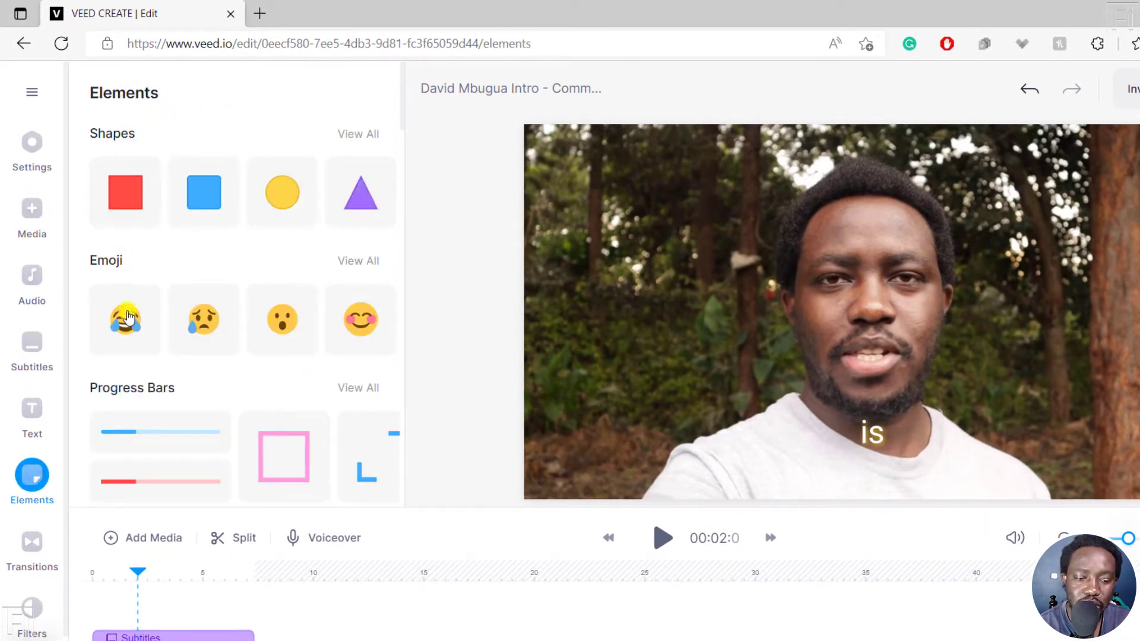
click(369, 390)
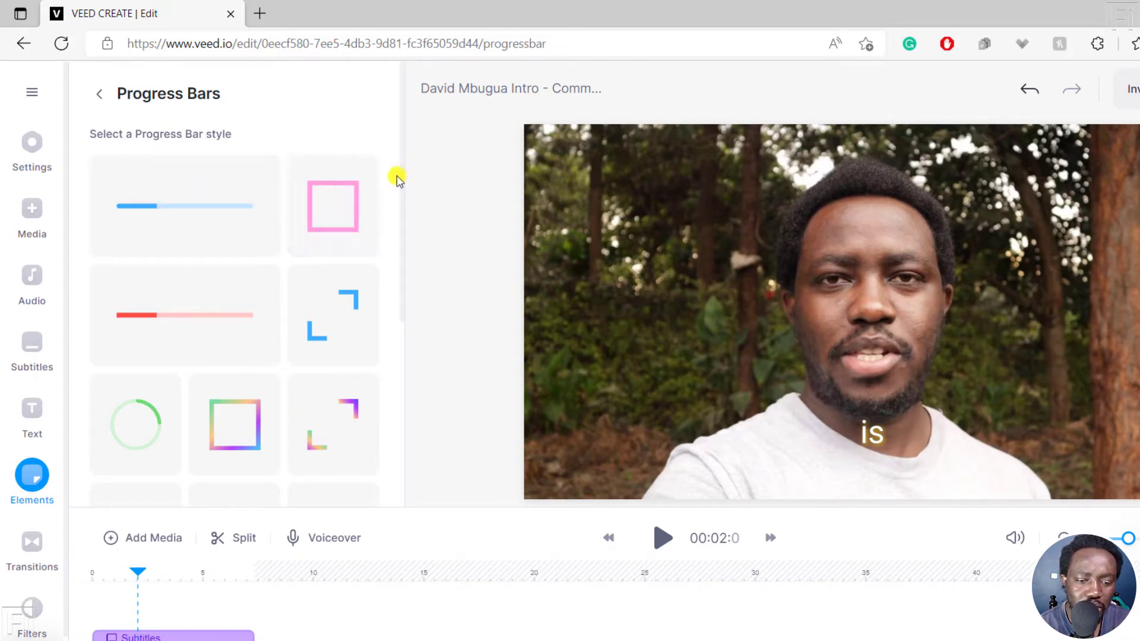
drag(399, 165, 402, 357)
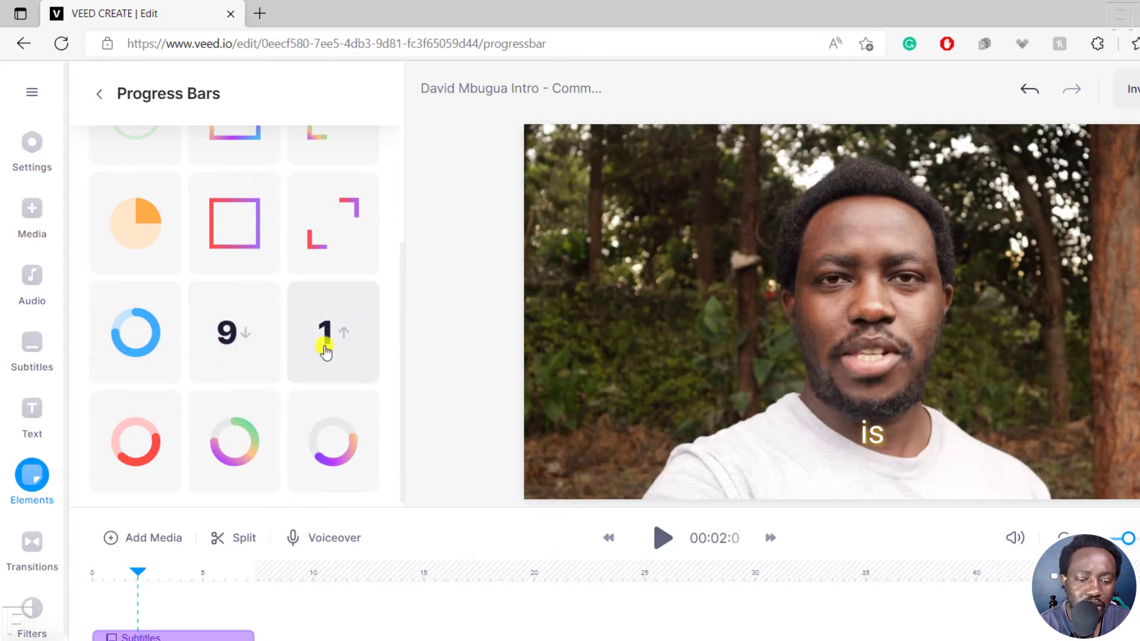
drag(402, 319, 399, 110)
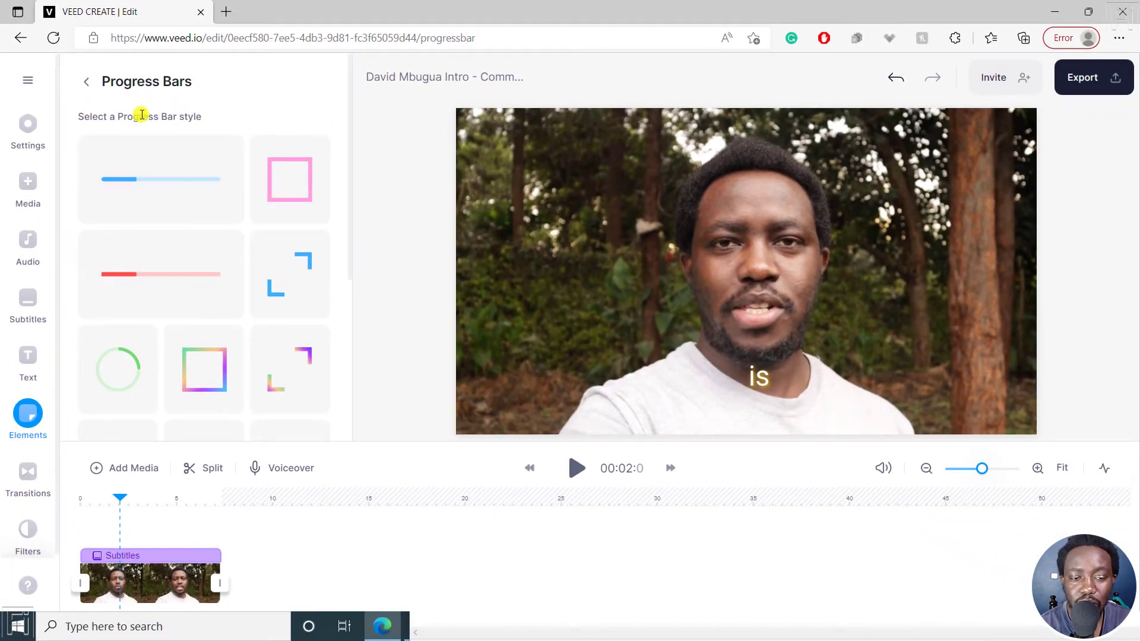
Add the thin blue line progress bar and set its style to Rectangle
click(133, 185)
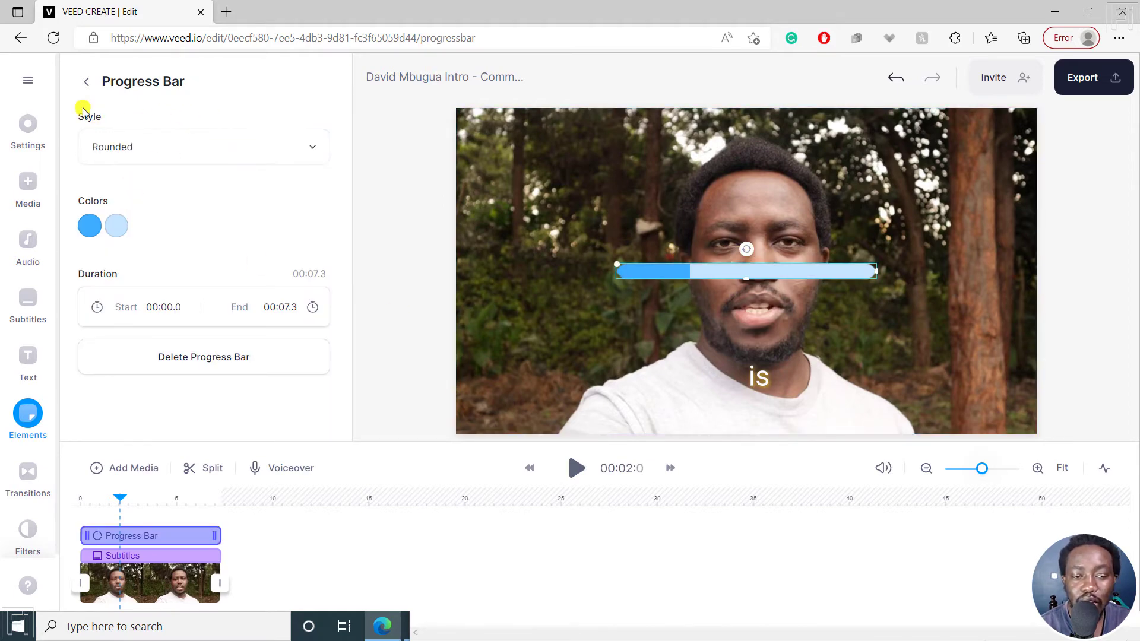
click(319, 153)
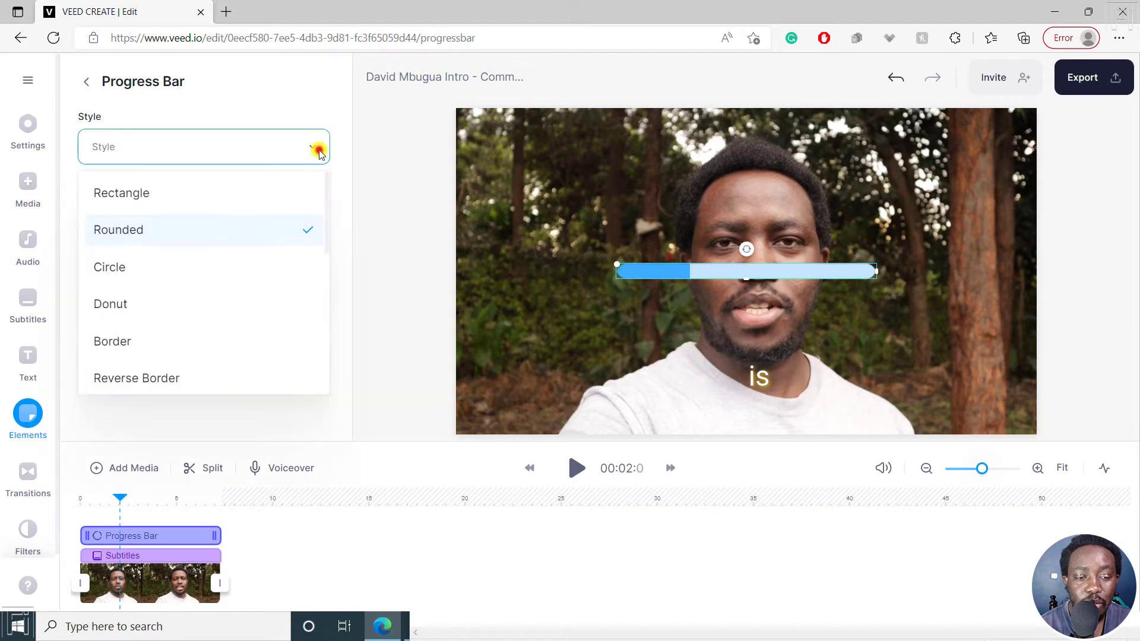
click(132, 194)
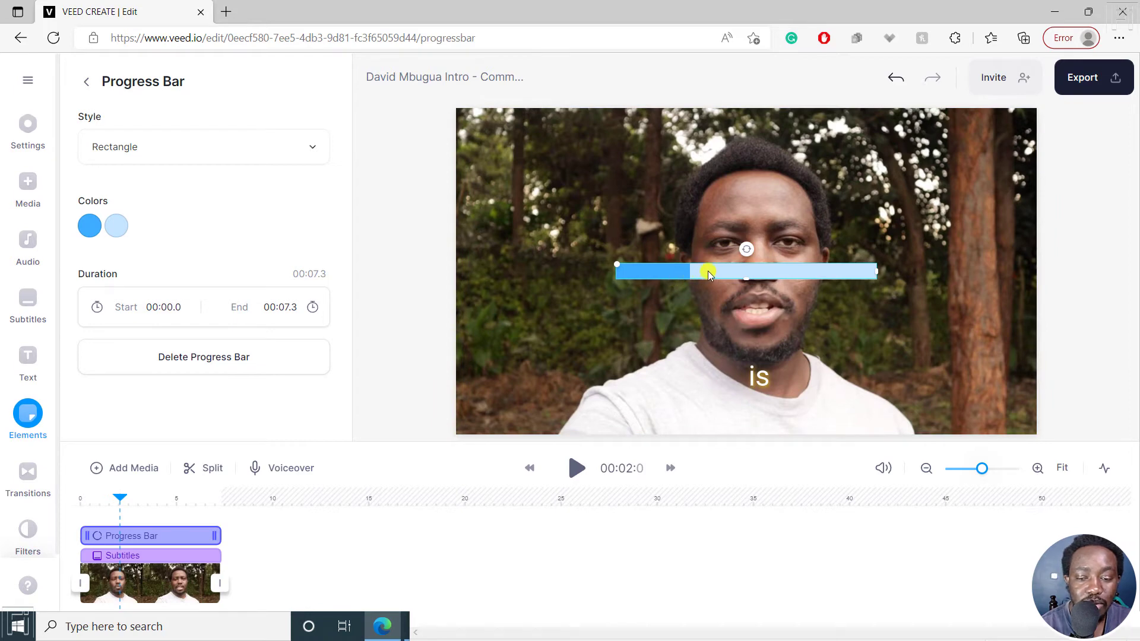
Move the bar to the video's top edge and stretch it full width as a thin strip
drag(751, 273, 753, 117)
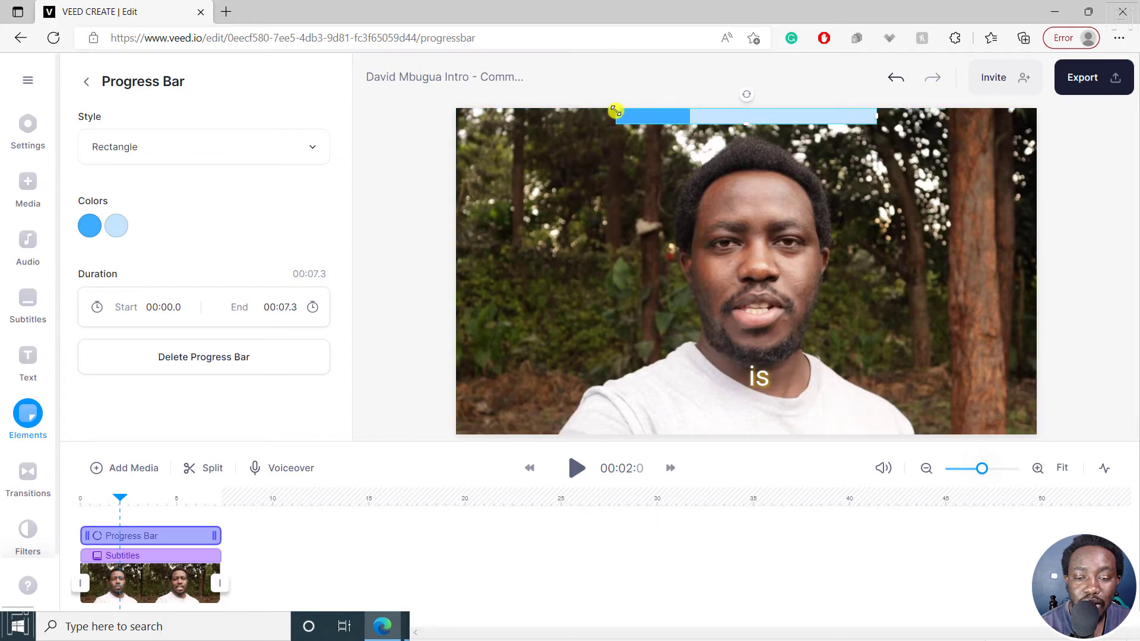
drag(615, 110, 436, 122)
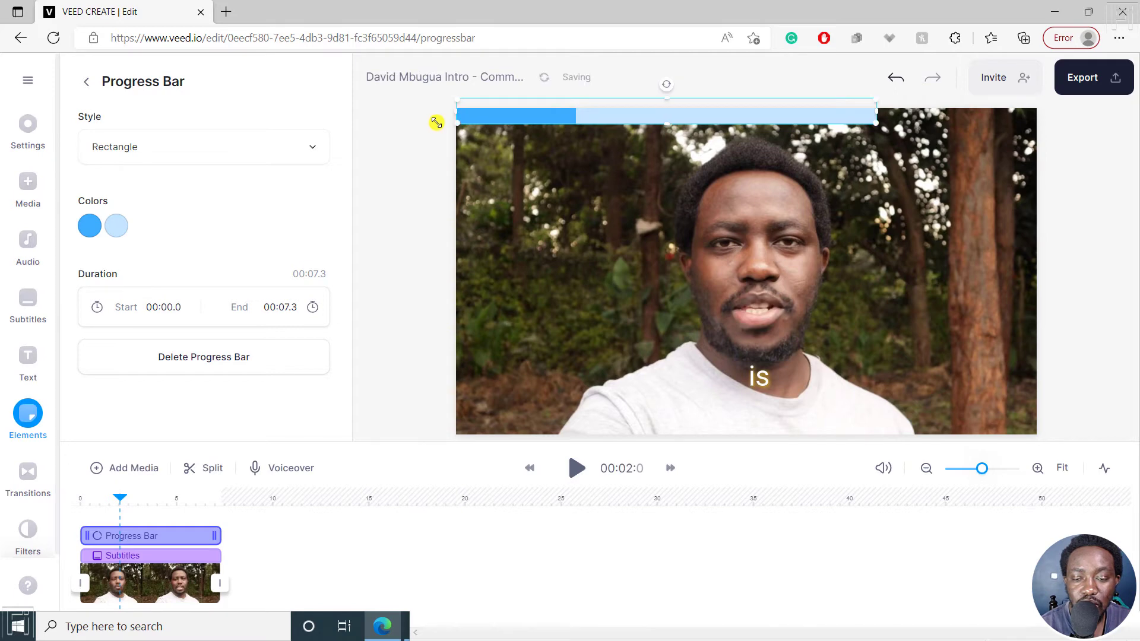
drag(876, 112, 1036, 110)
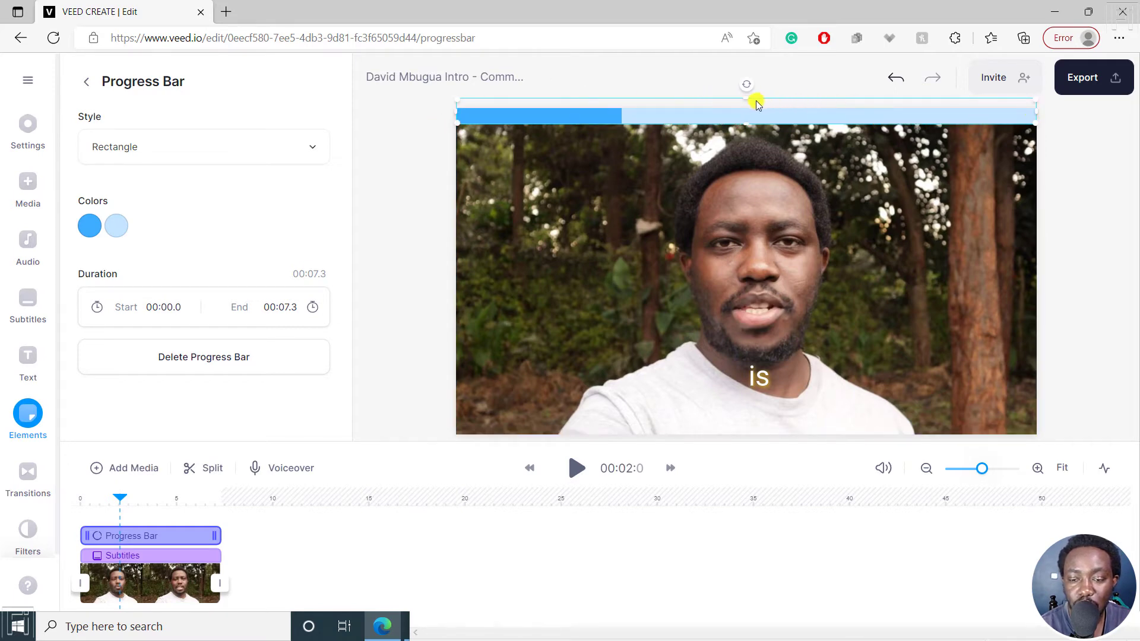
drag(749, 99, 748, 107)
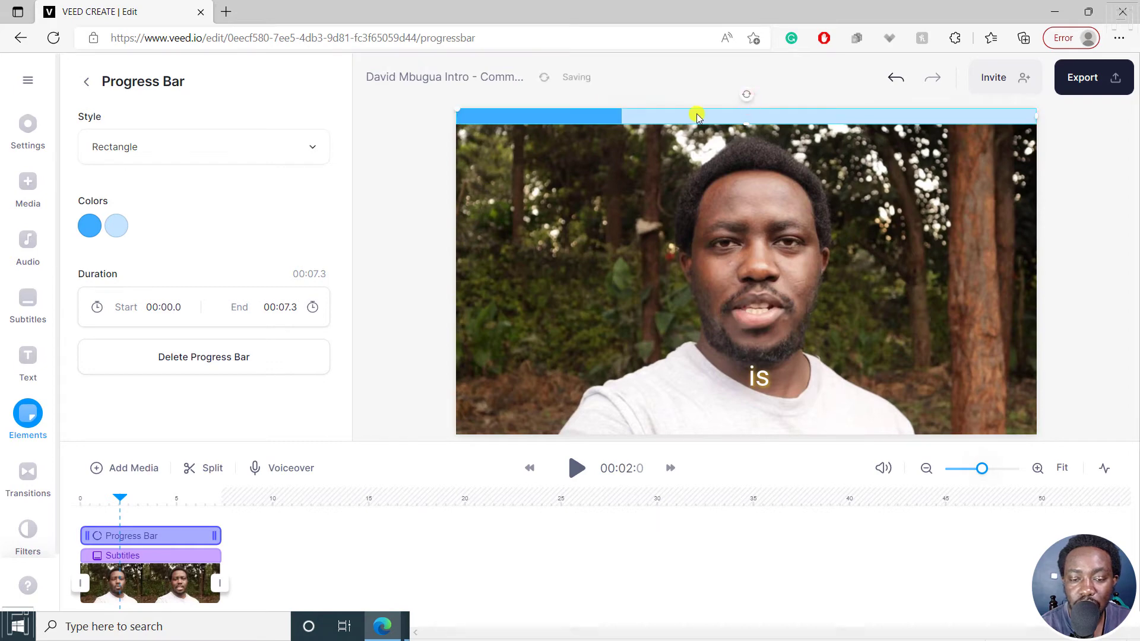
Set the progress bar's fill colour to magenta (#db3dff)
click(96, 231)
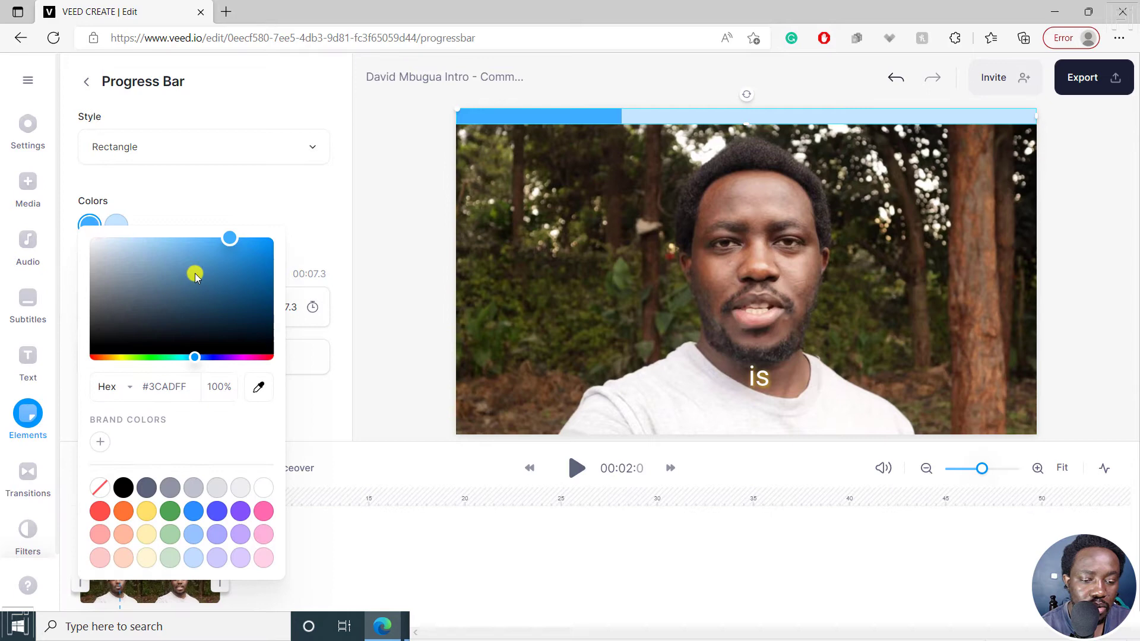
click(237, 358)
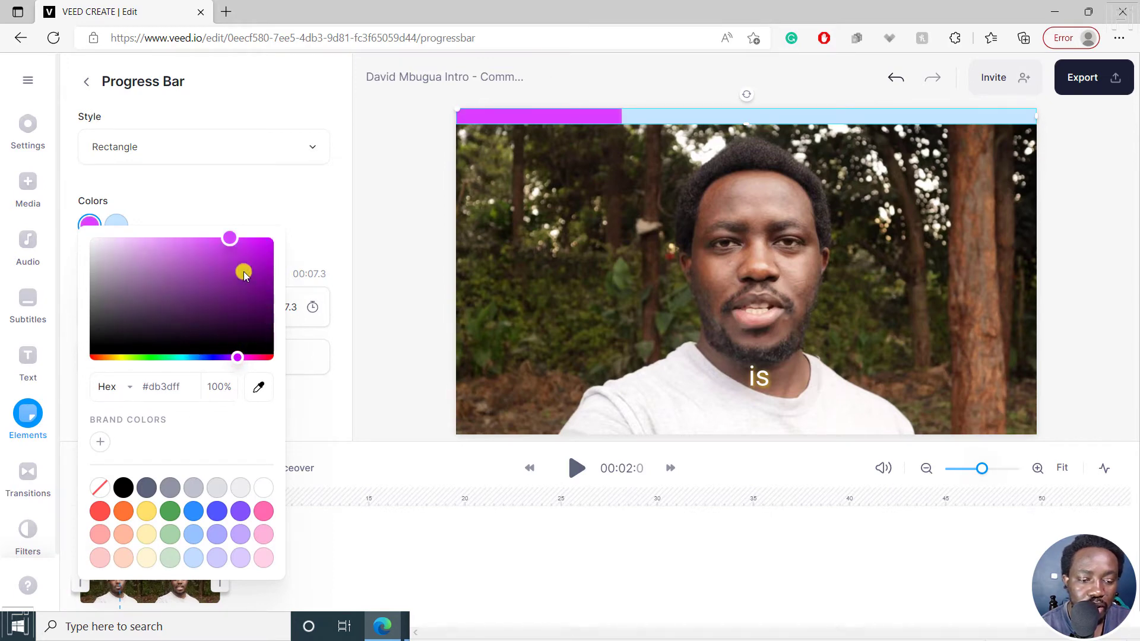
click(197, 188)
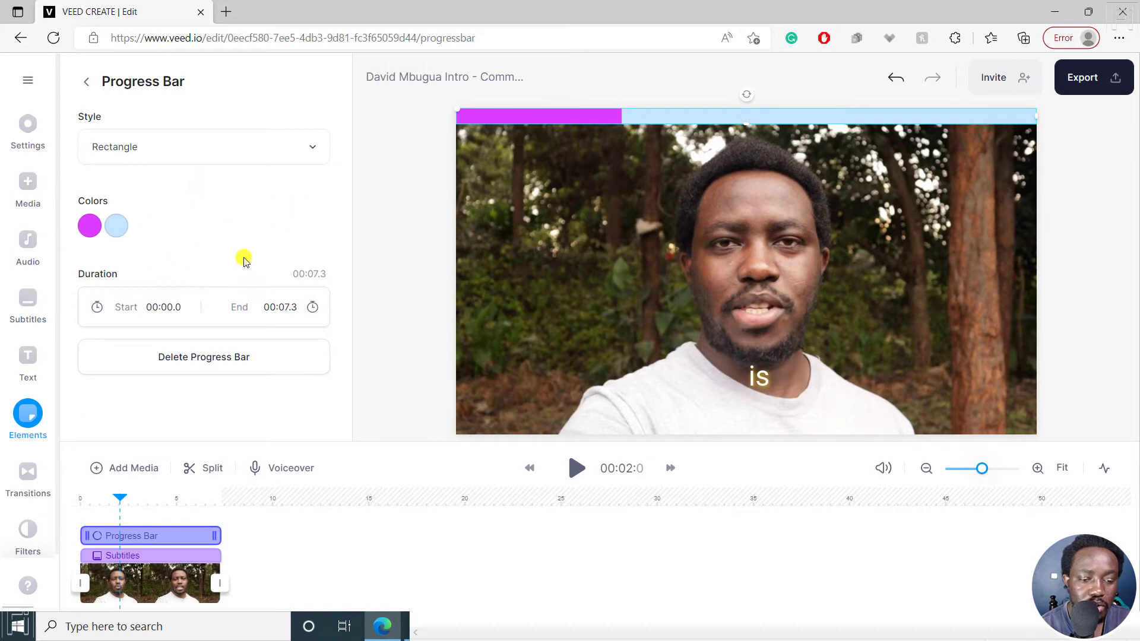
Make the progress bar end at 00:05.8 instead of 00:07.3
click(311, 308)
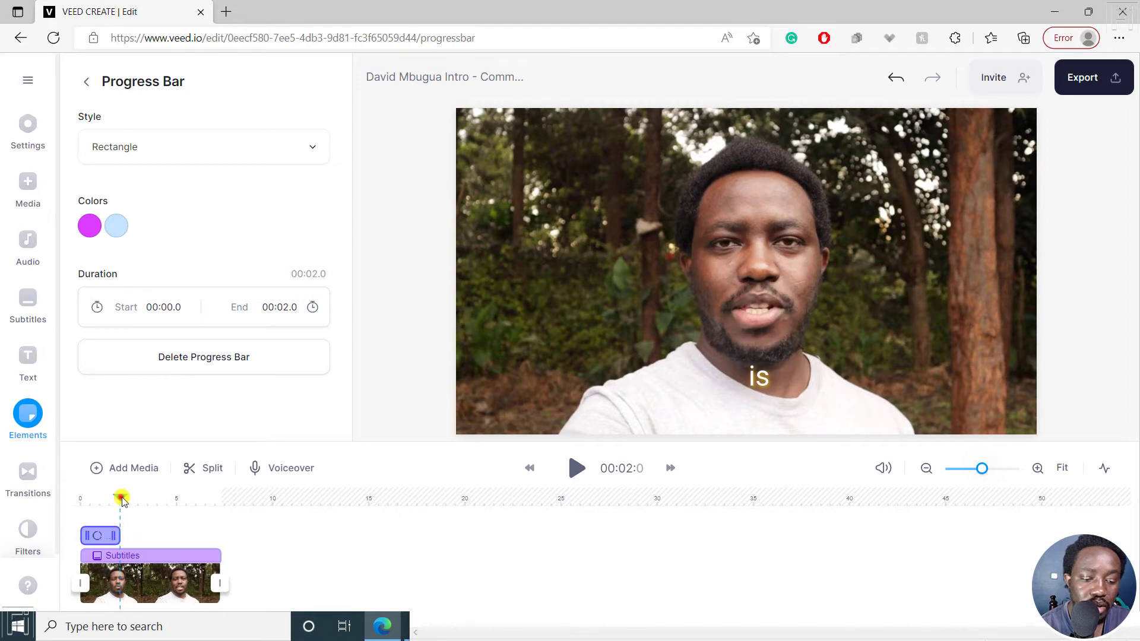
drag(120, 497, 191, 501)
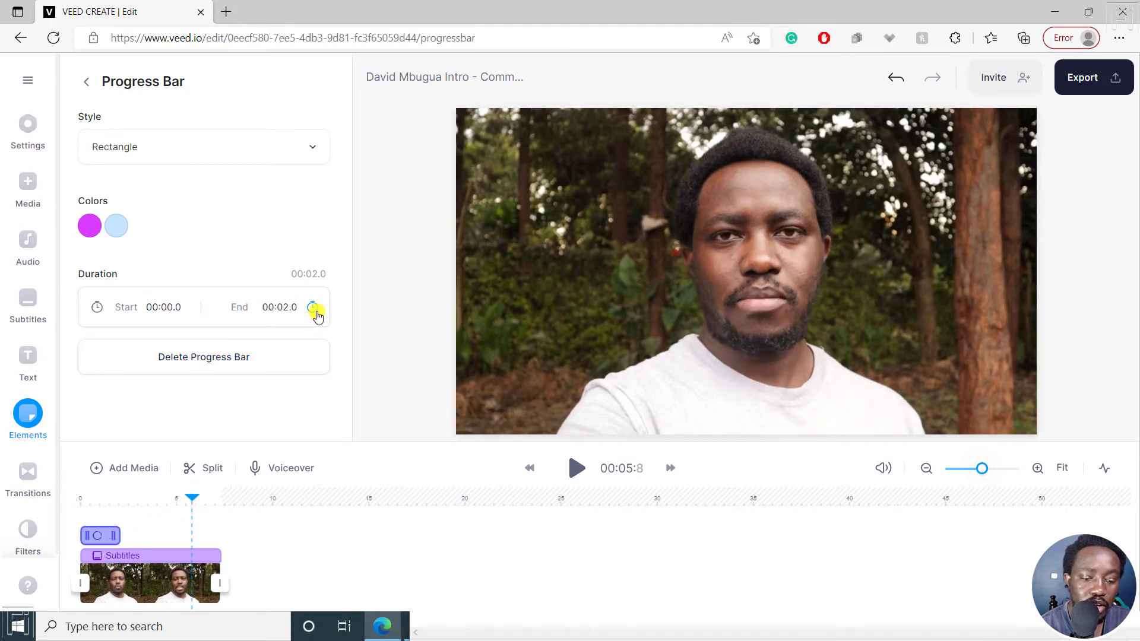
click(313, 307)
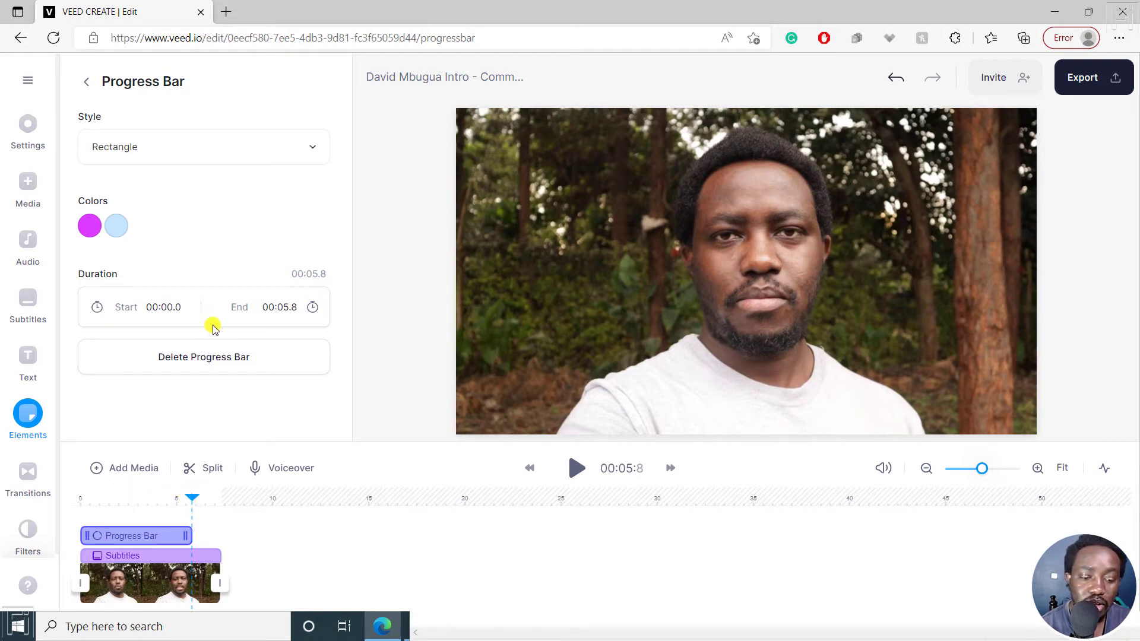
Preview the magenta bar filling from the start of the video
click(79, 501)
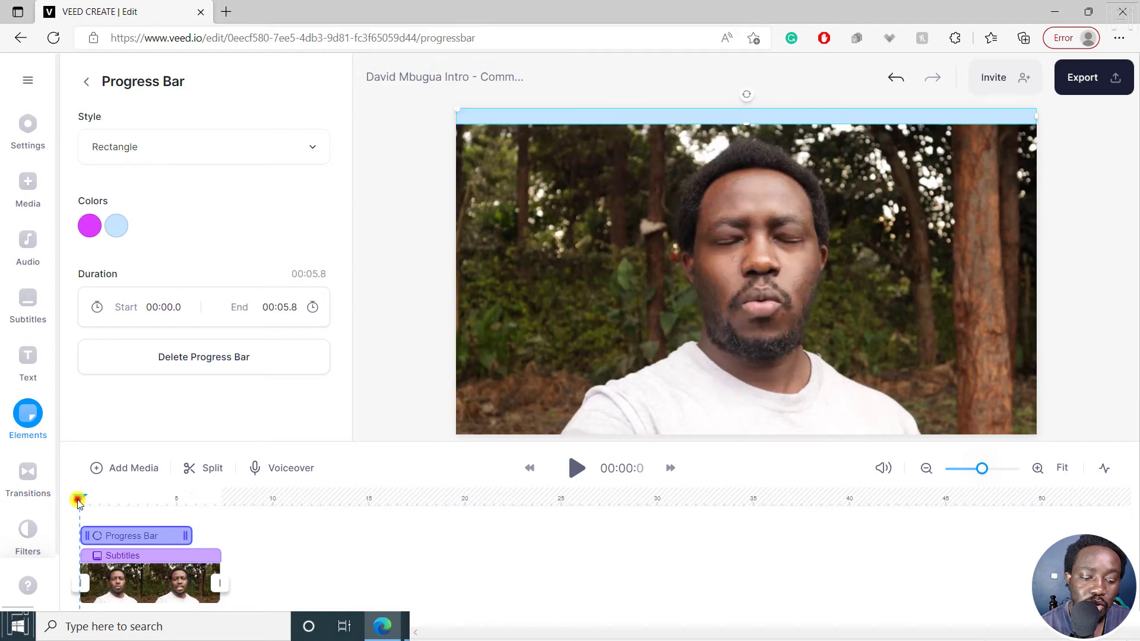
key(space)
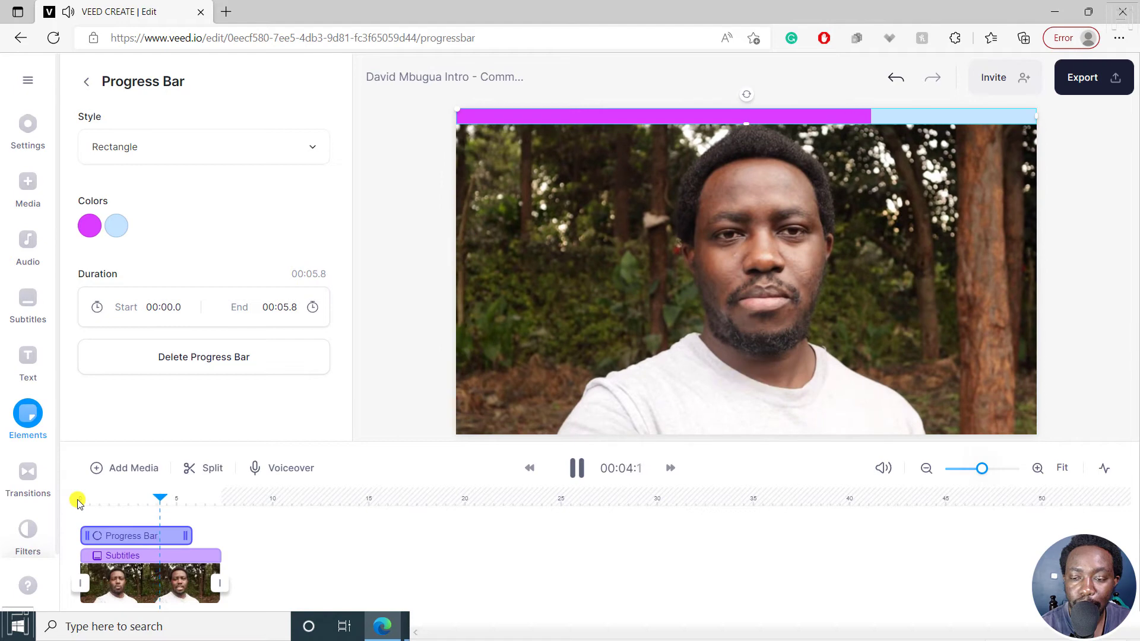
key(space)
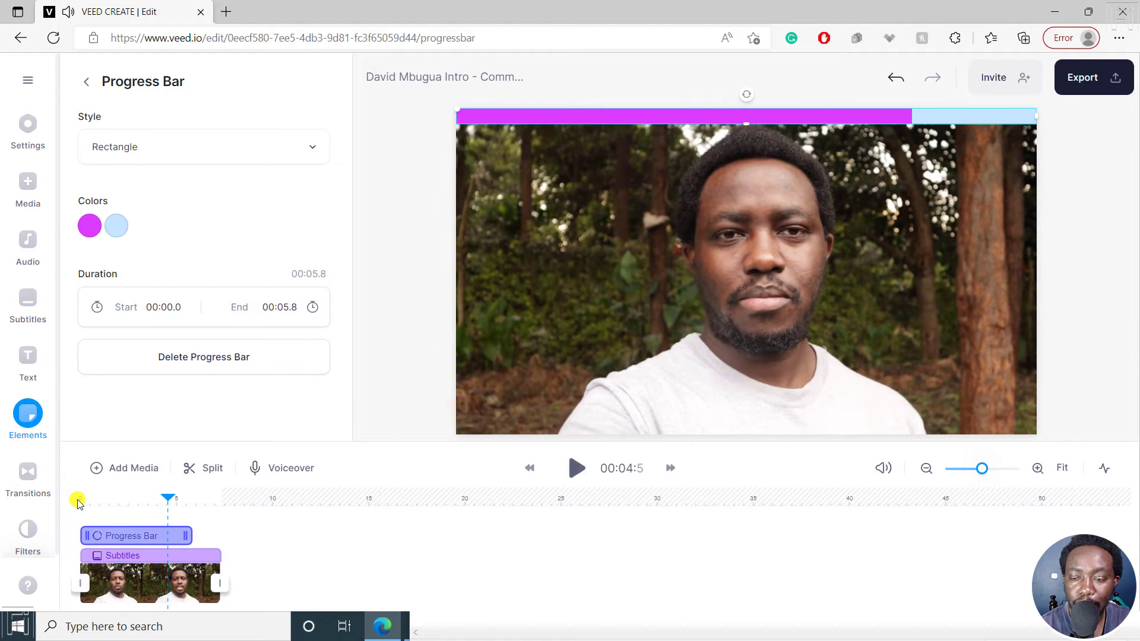
Switch the progress bar to Circle style, place it upper-left, and preview it from the start
click(313, 157)
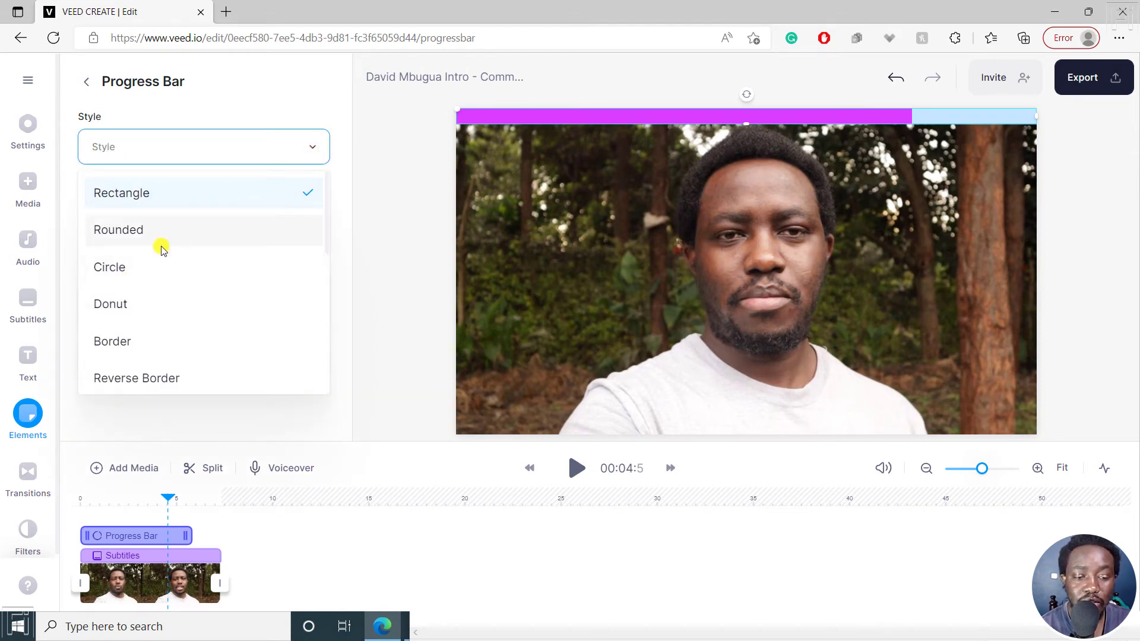
click(126, 266)
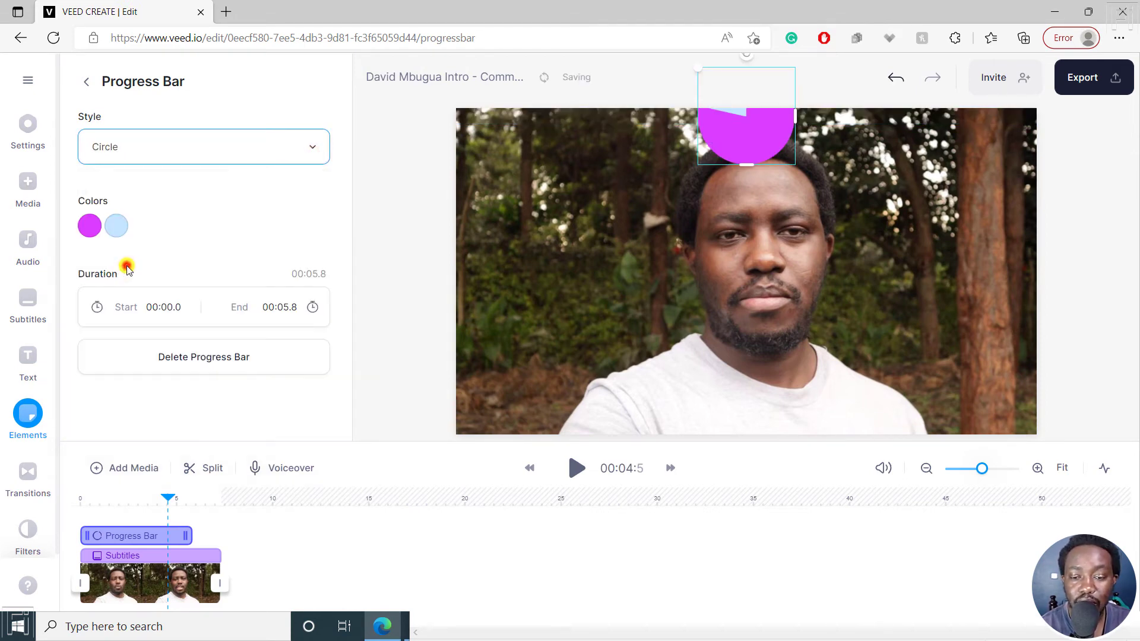
drag(743, 116, 532, 227)
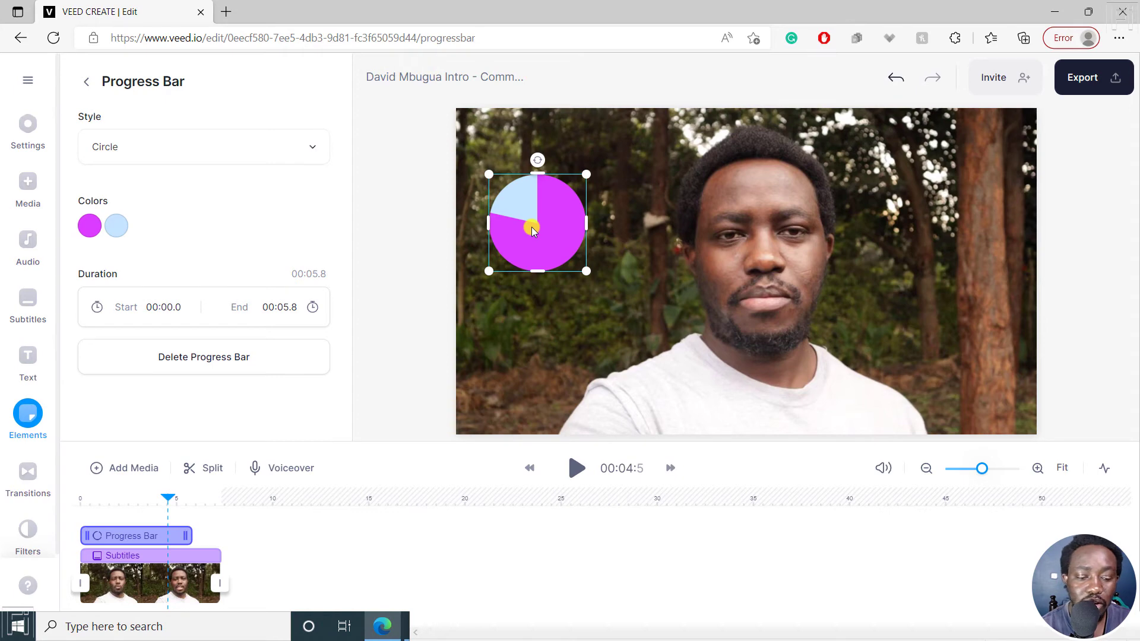
click(81, 501)
key(space)
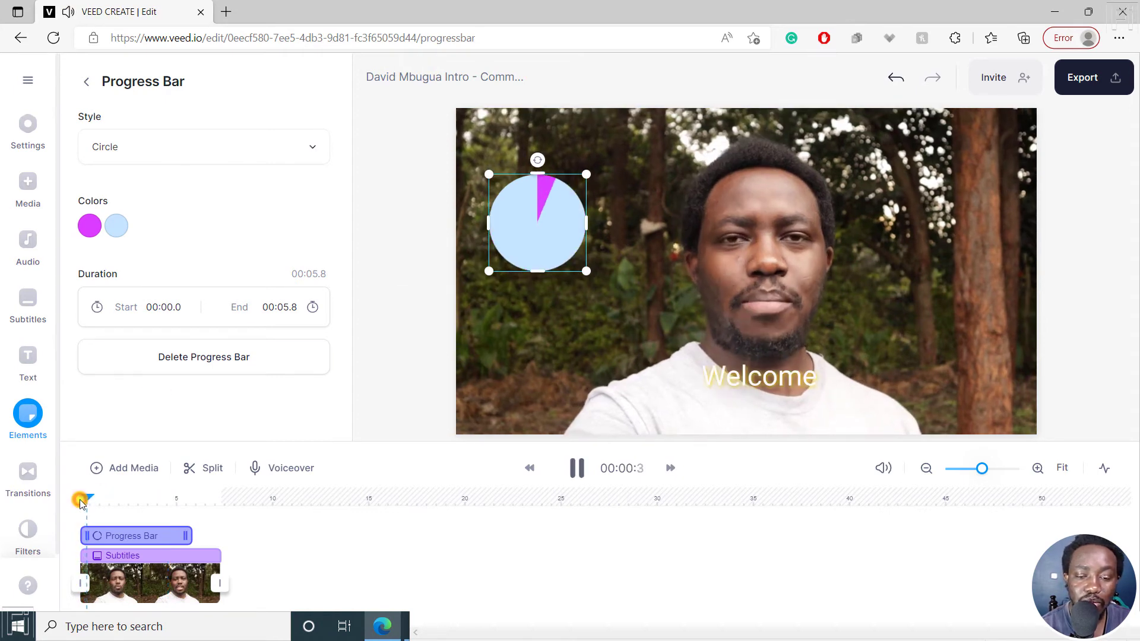
key(space)
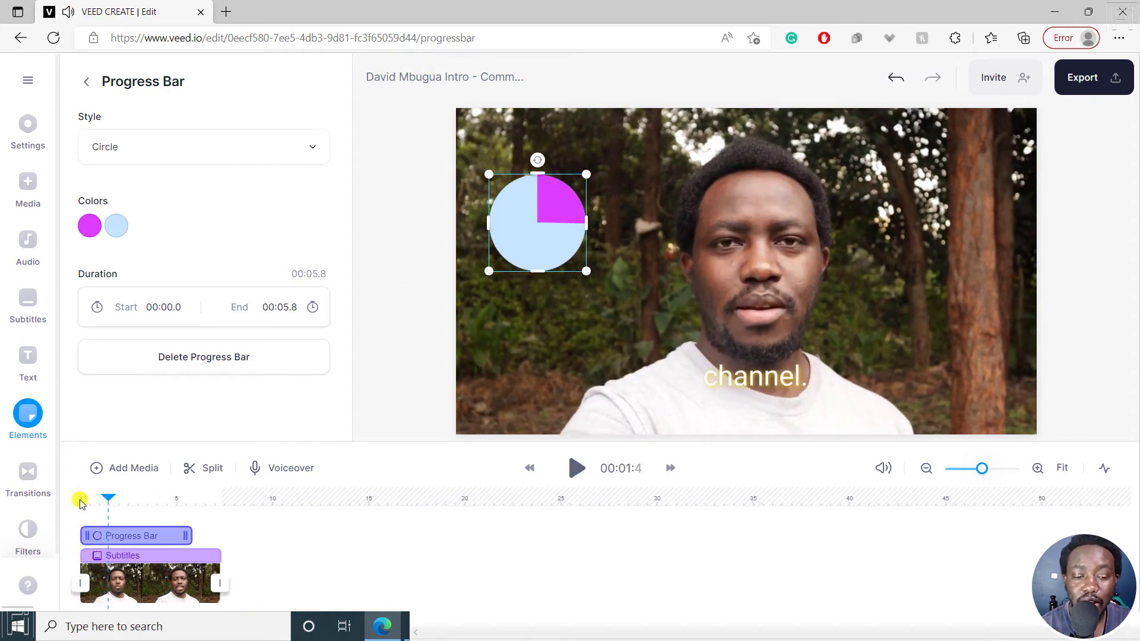
click(282, 152)
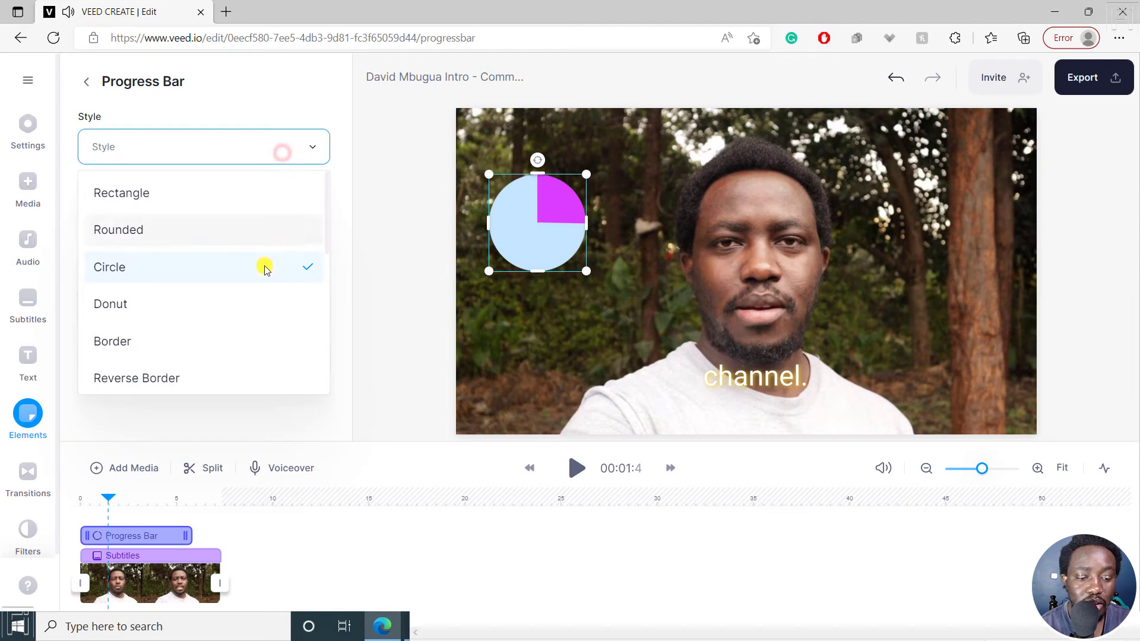
Switch to Border style, fit it around the whole frame, and play from the beginning
click(148, 350)
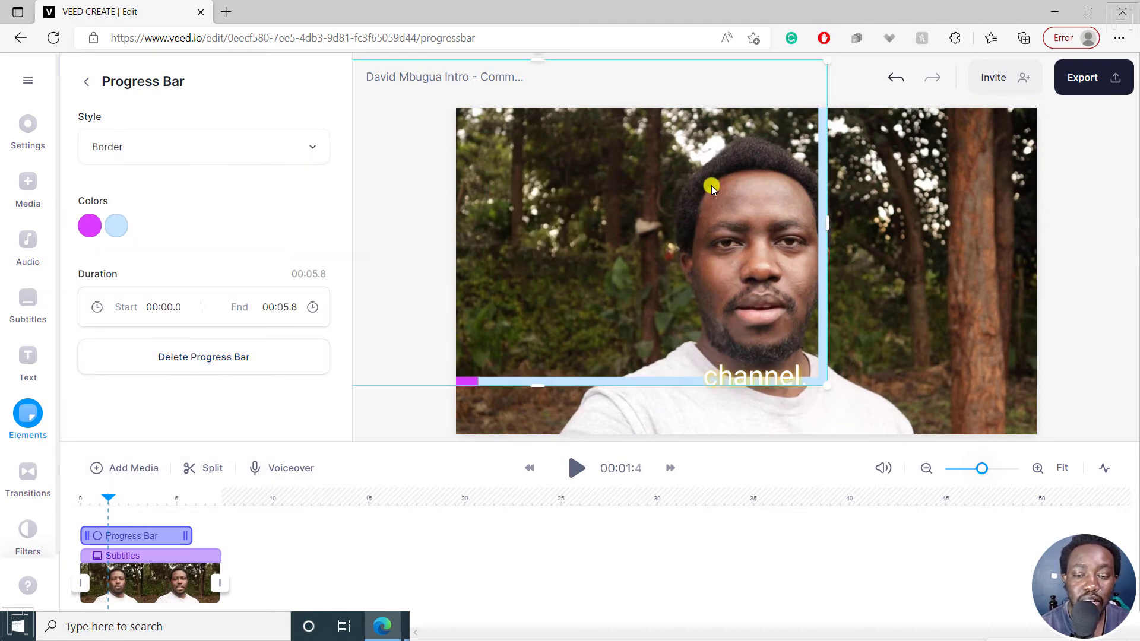
drag(739, 203, 739, 379)
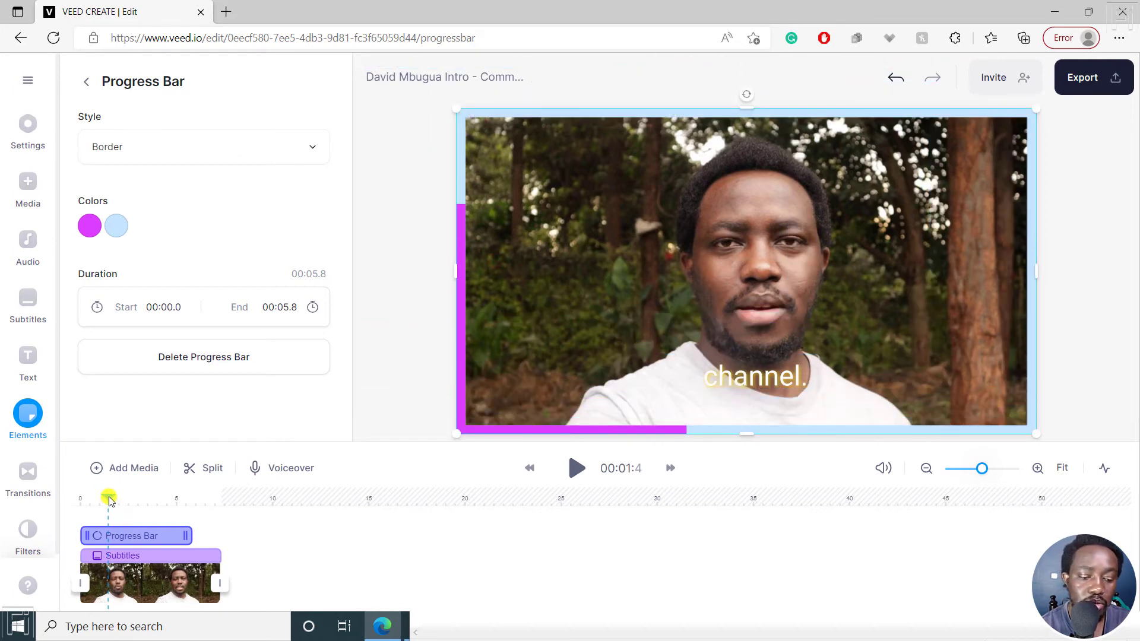
drag(109, 499, 53, 509)
key(space)
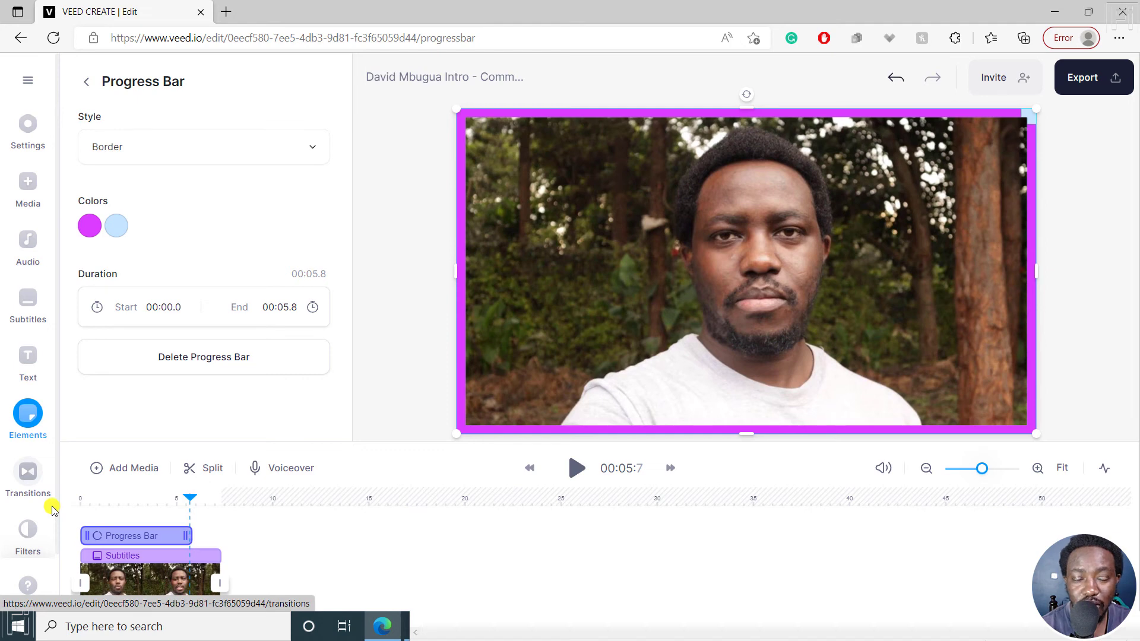
Try the Reverse Border style and preview it from about 1.8 seconds
click(310, 147)
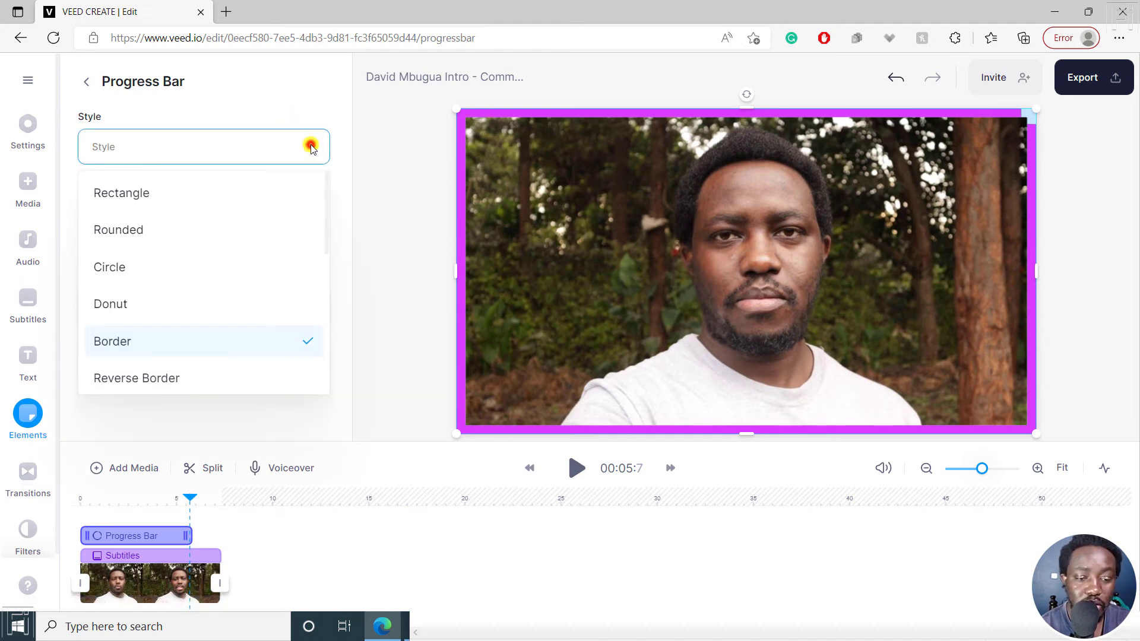
click(191, 375)
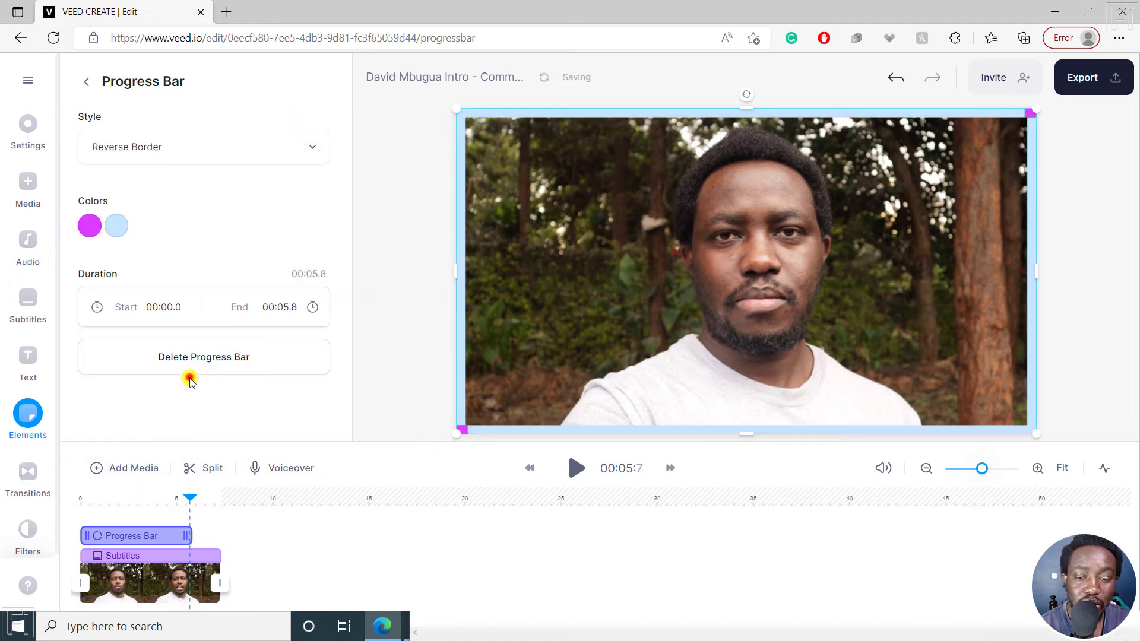
click(115, 504)
key(space)
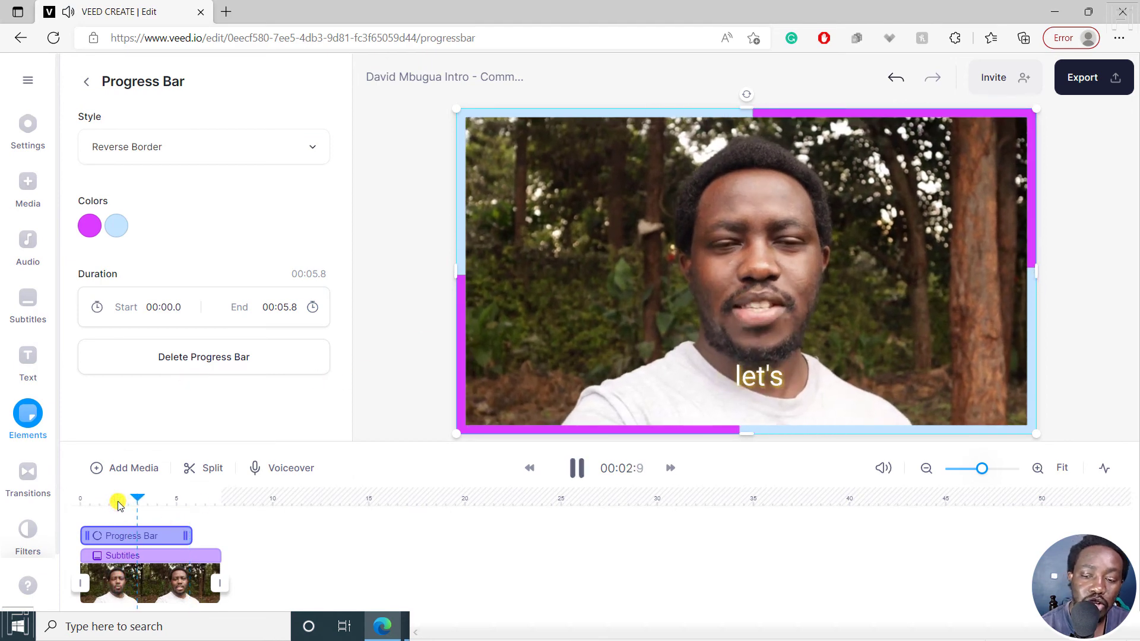
key(space)
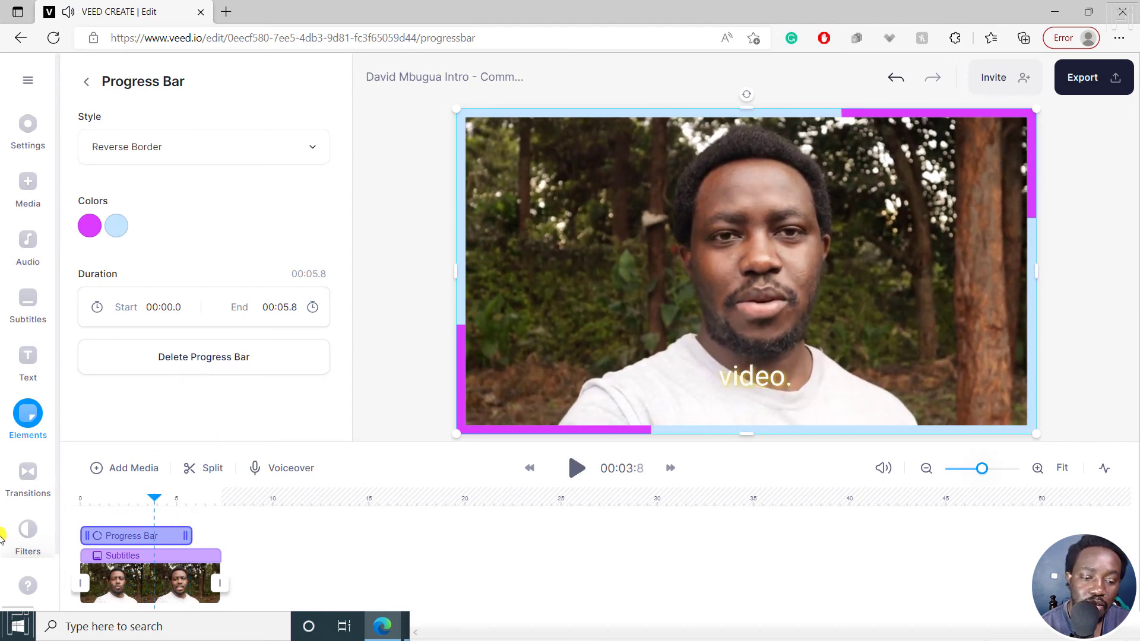
Pick Rainbow Border from the style list and preview it growing from the start
click(309, 146)
drag(326, 194, 326, 248)
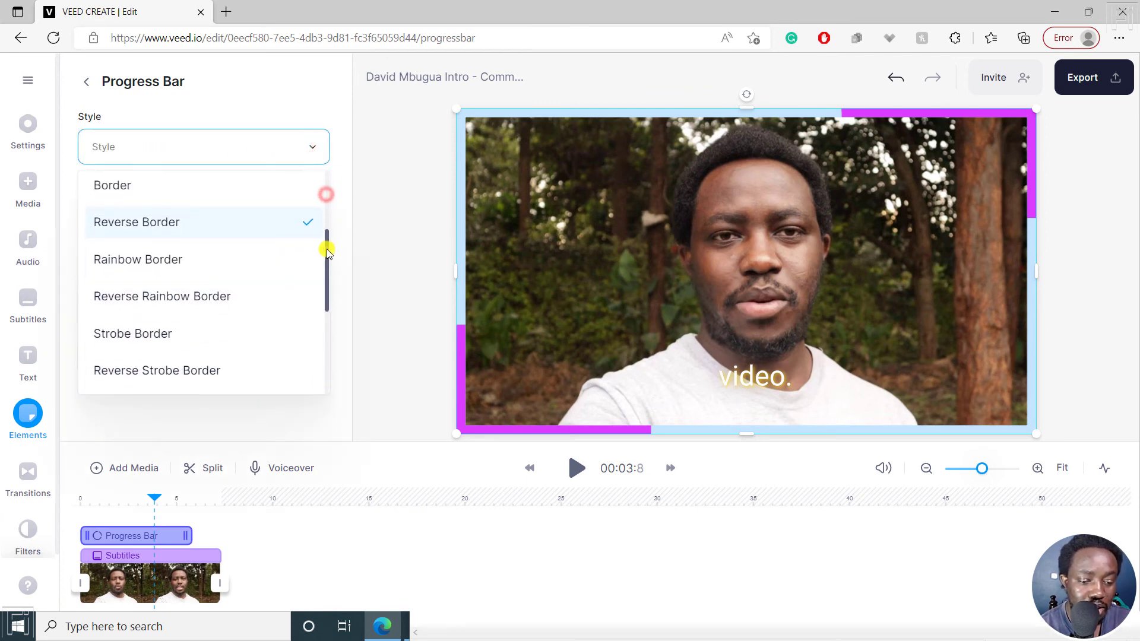
click(170, 257)
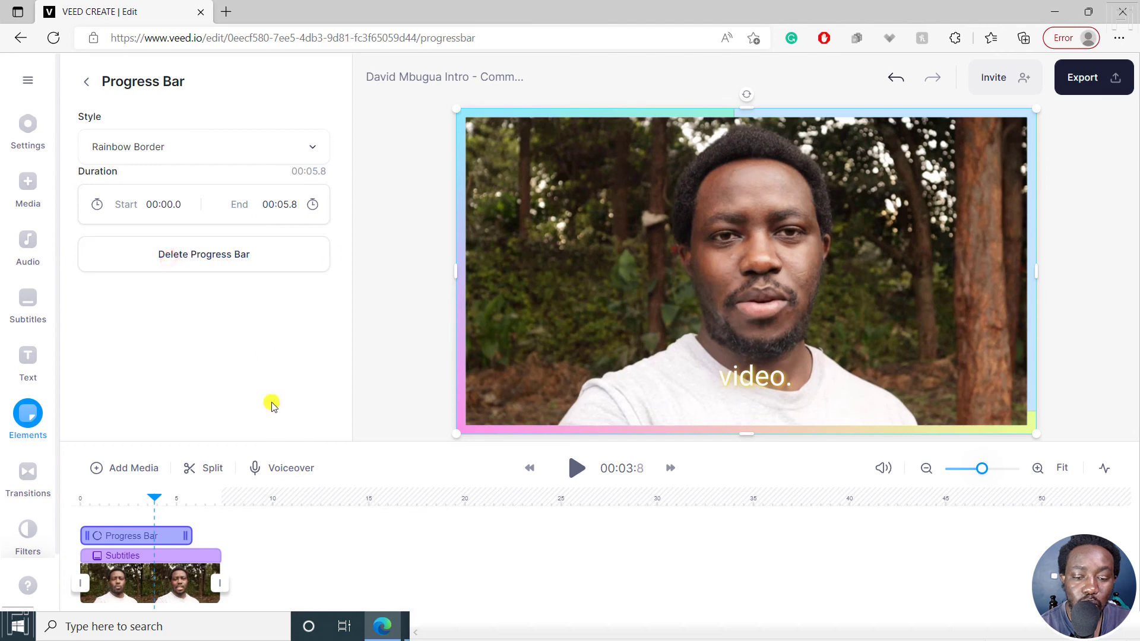
click(83, 498)
key(space)
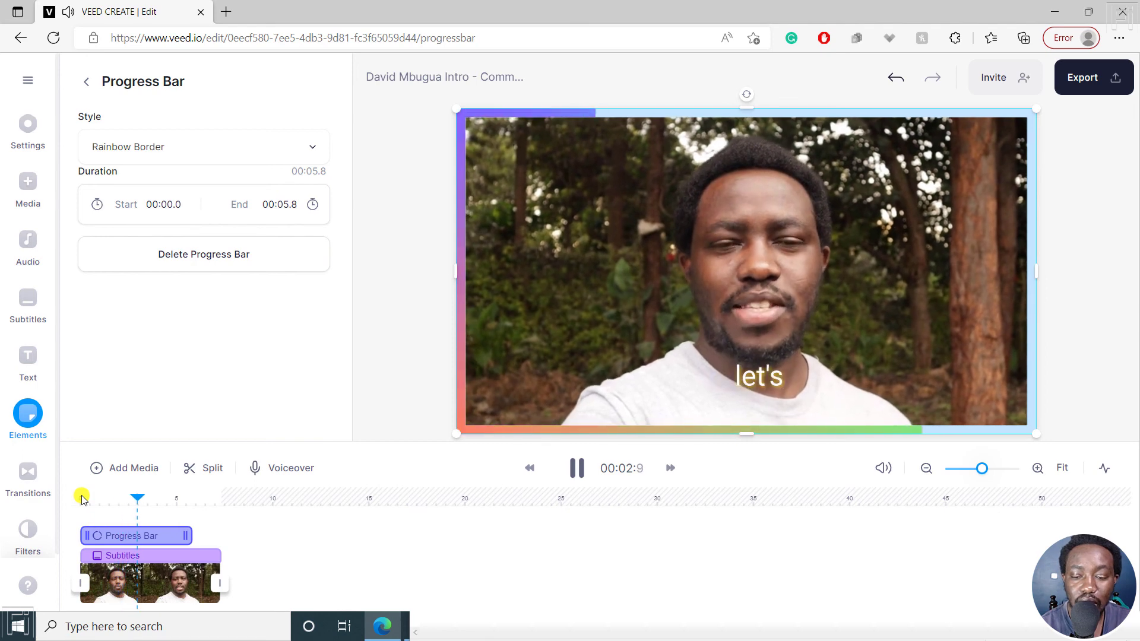
key(space)
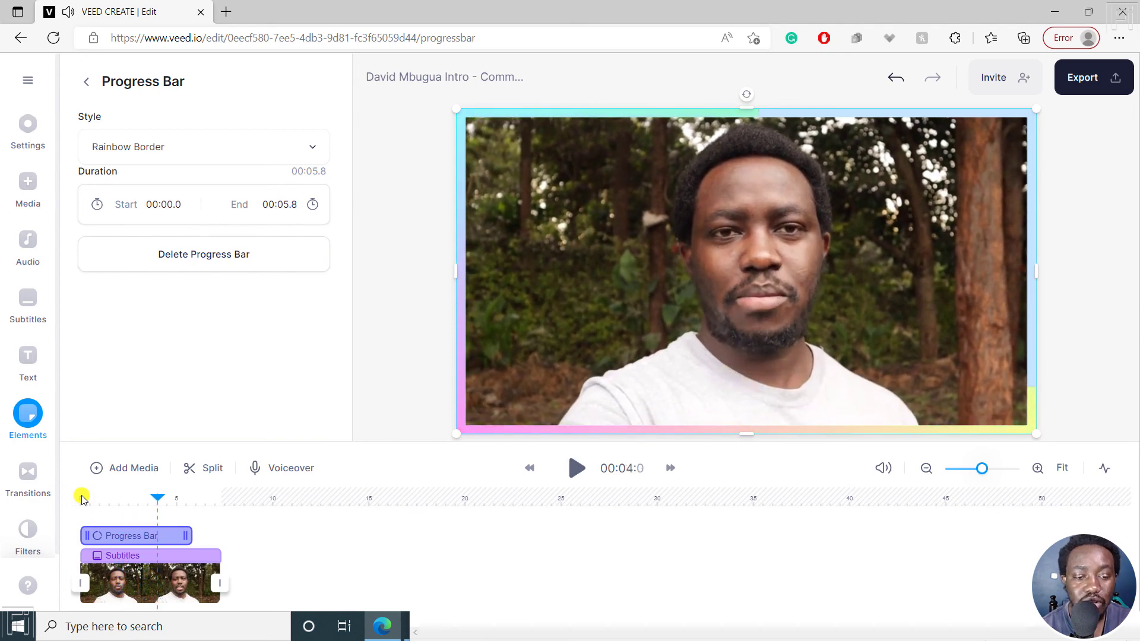